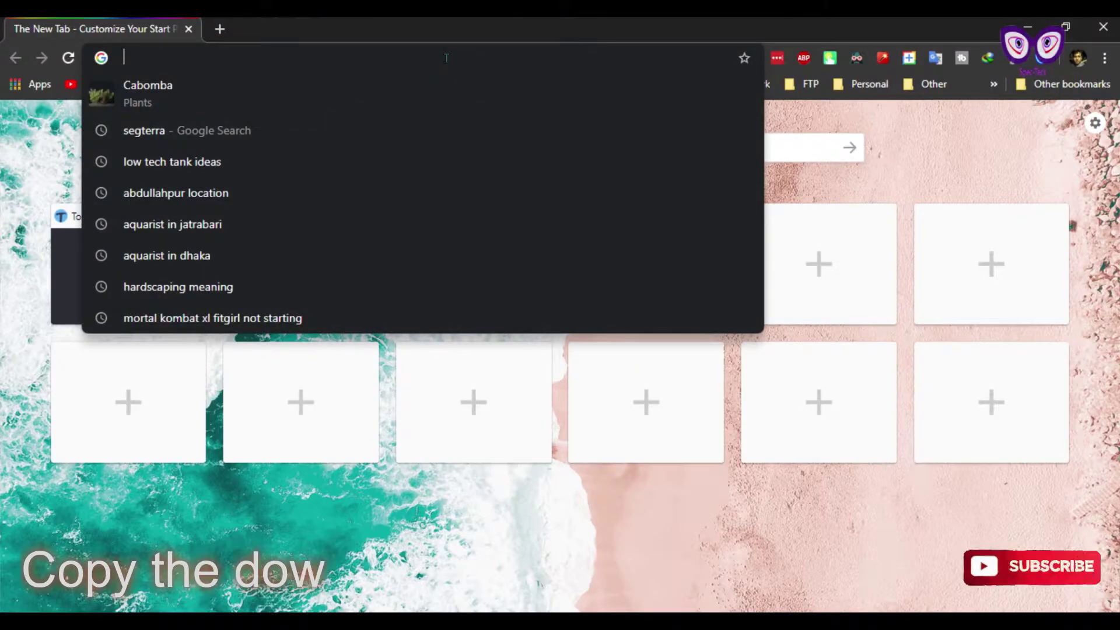
key("Return")
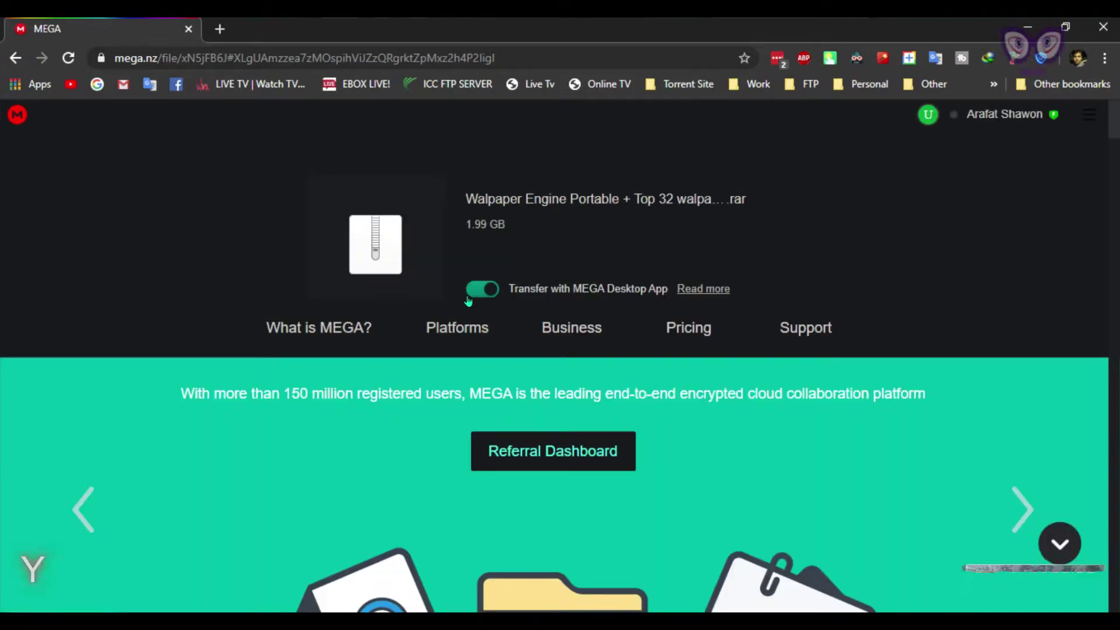
Step: Turn off 'Transfer with MEGA Desktop App' and close the browser window
left_click(468, 299)
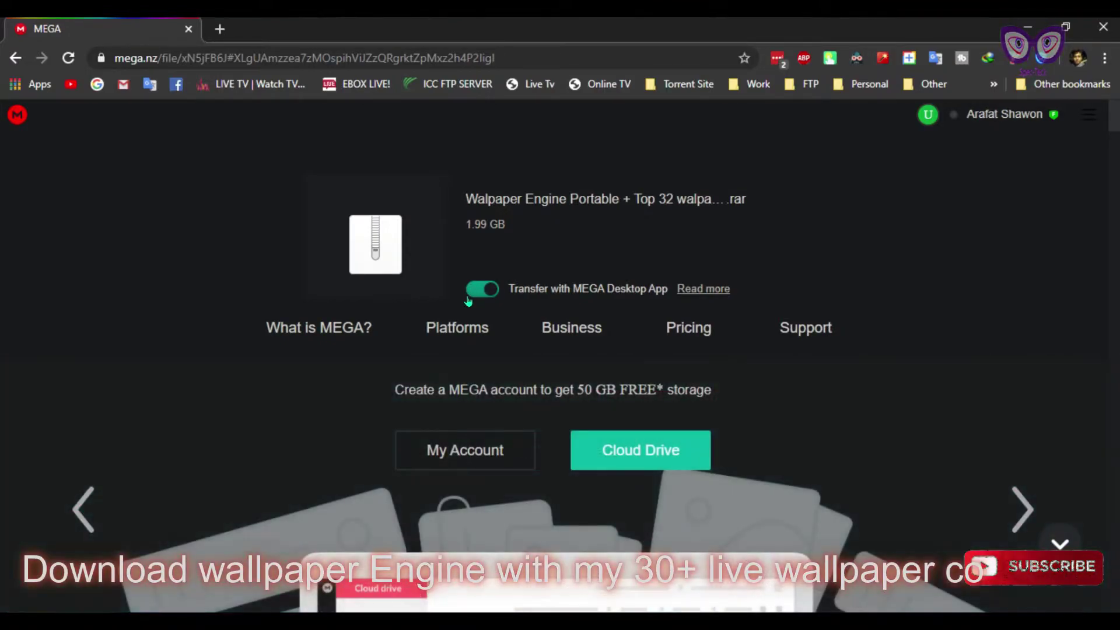
right_click(562, 24)
left_click(667, 216)
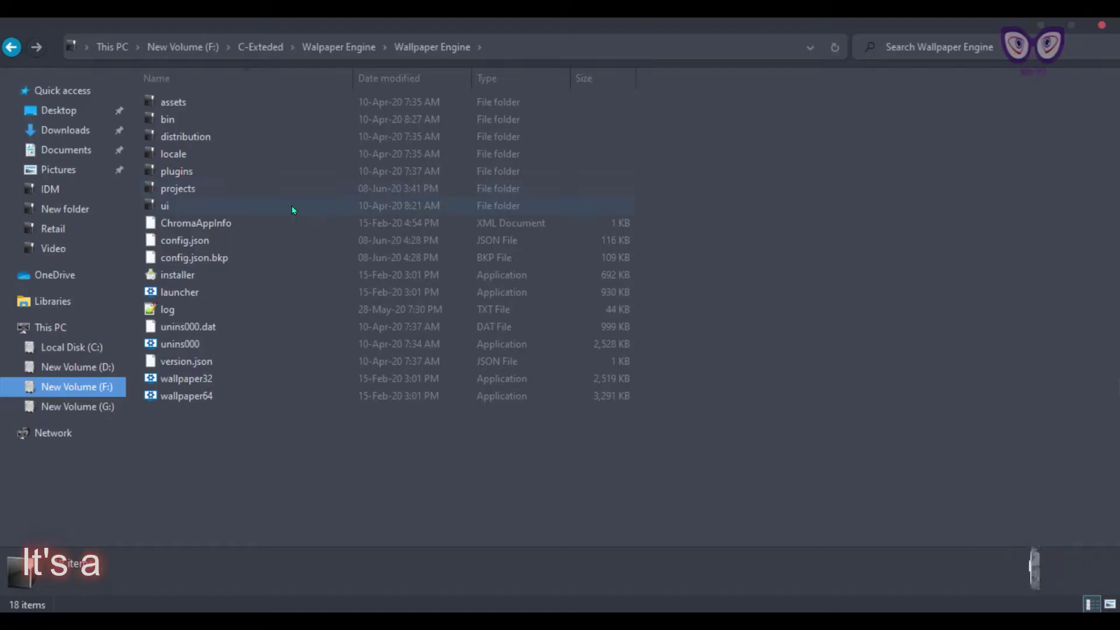
Step: Open the projects > myprojects folder and look through its videos
left_click_drag(390, 427, 819, 508)
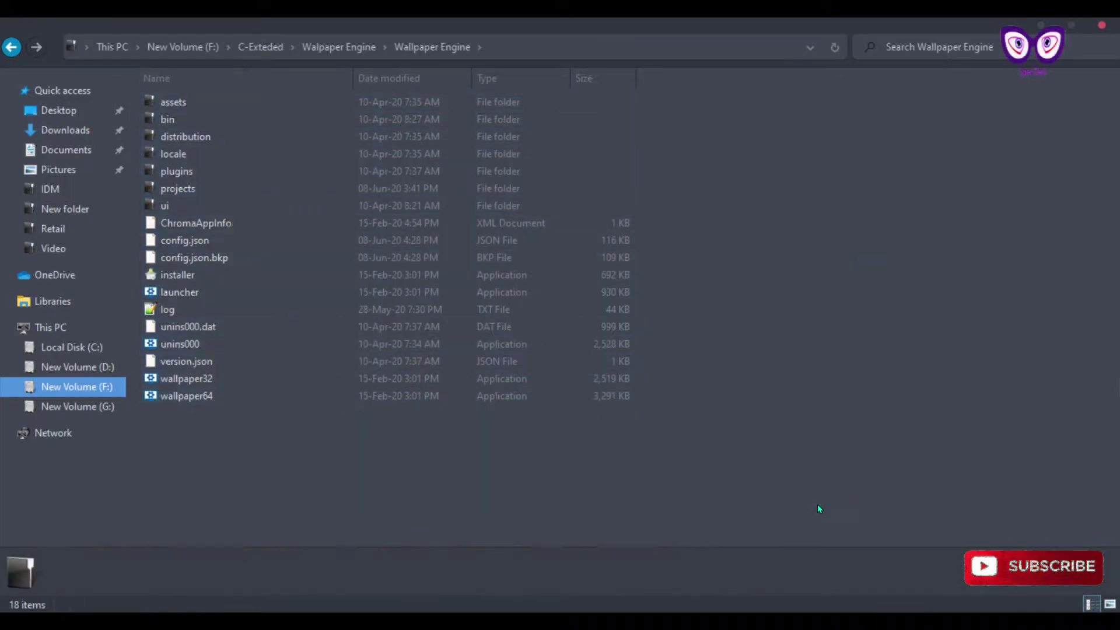
double_click(373, 191)
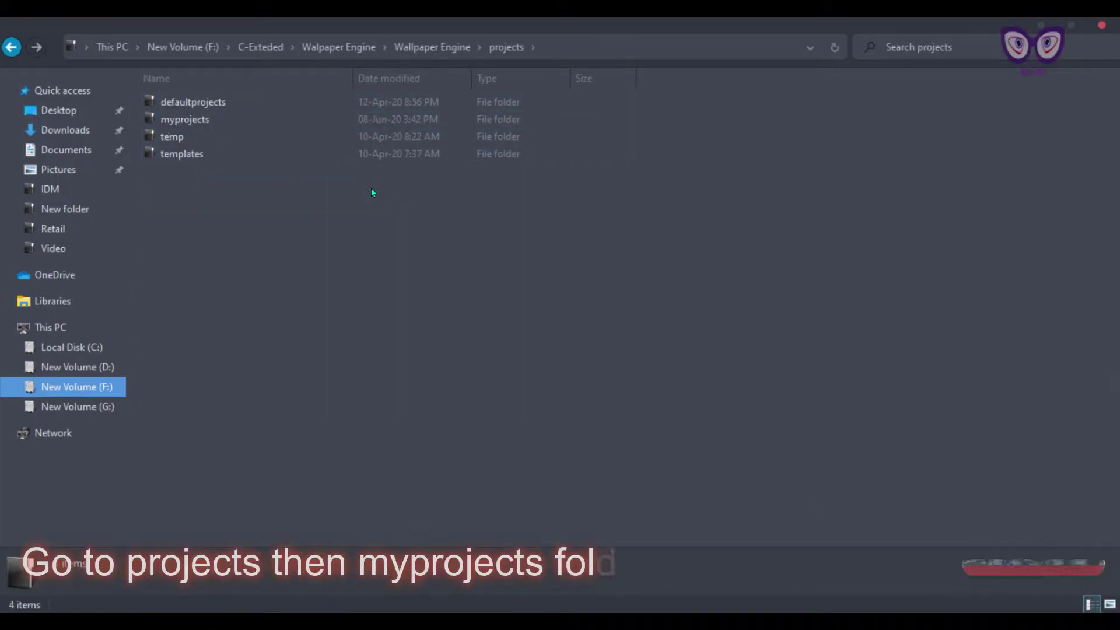
double_click(204, 120)
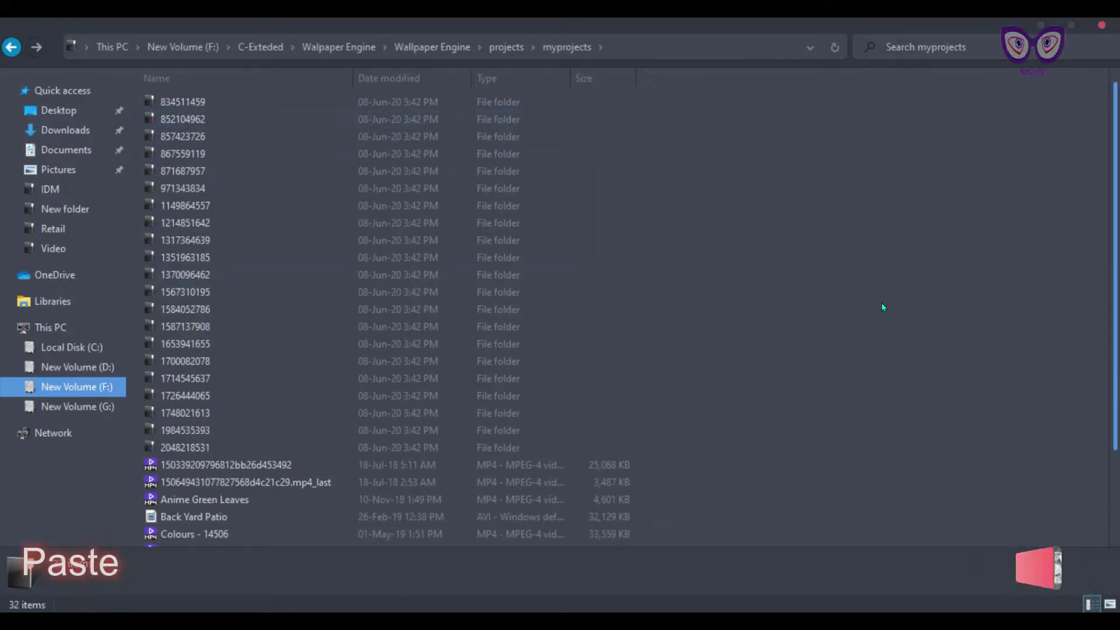
scroll(883, 307, "down", 2)
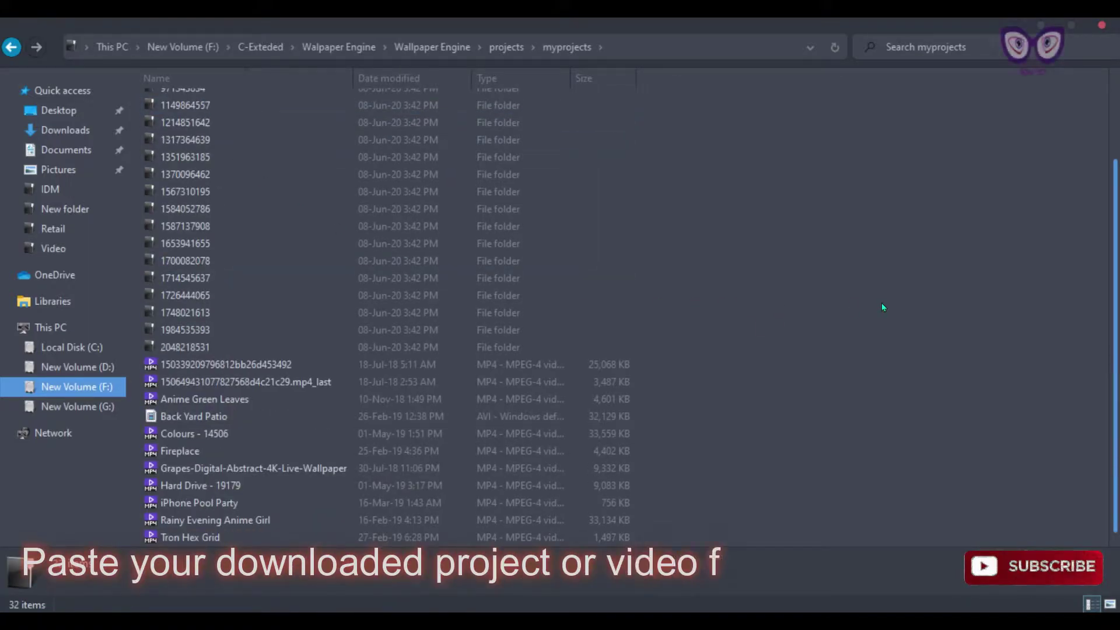
scroll(882, 307, "up", 2)
scroll(882, 307, "down", 2)
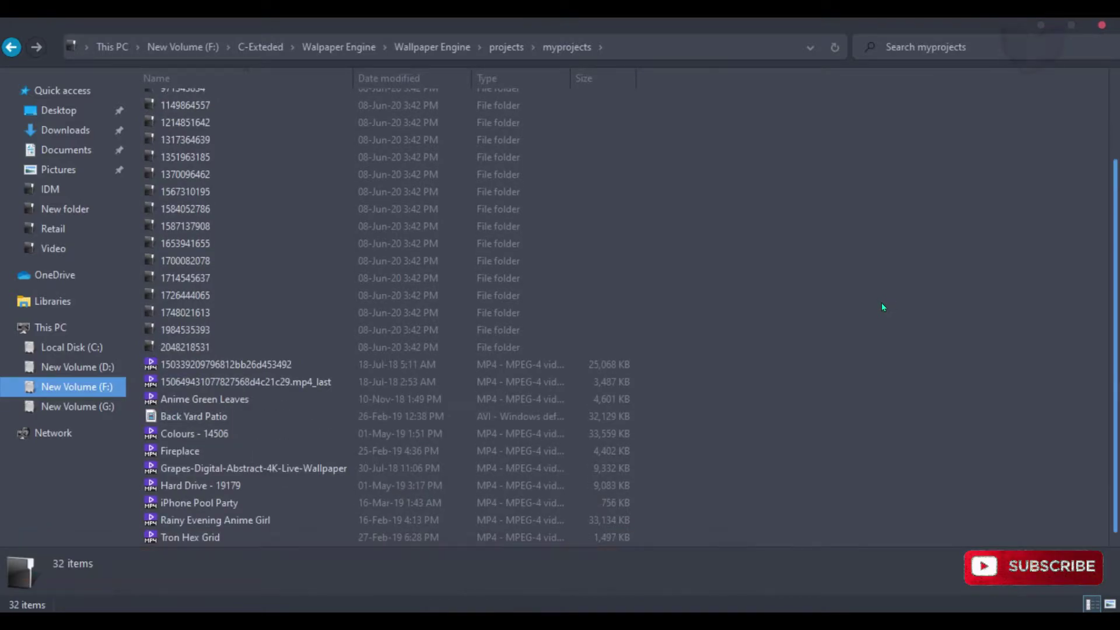
Step: Check the myprojects folder's Properties, then start Wallpaper Engine from its launcher
key("alt+Left")
right_click(219, 125)
left_click(343, 600)
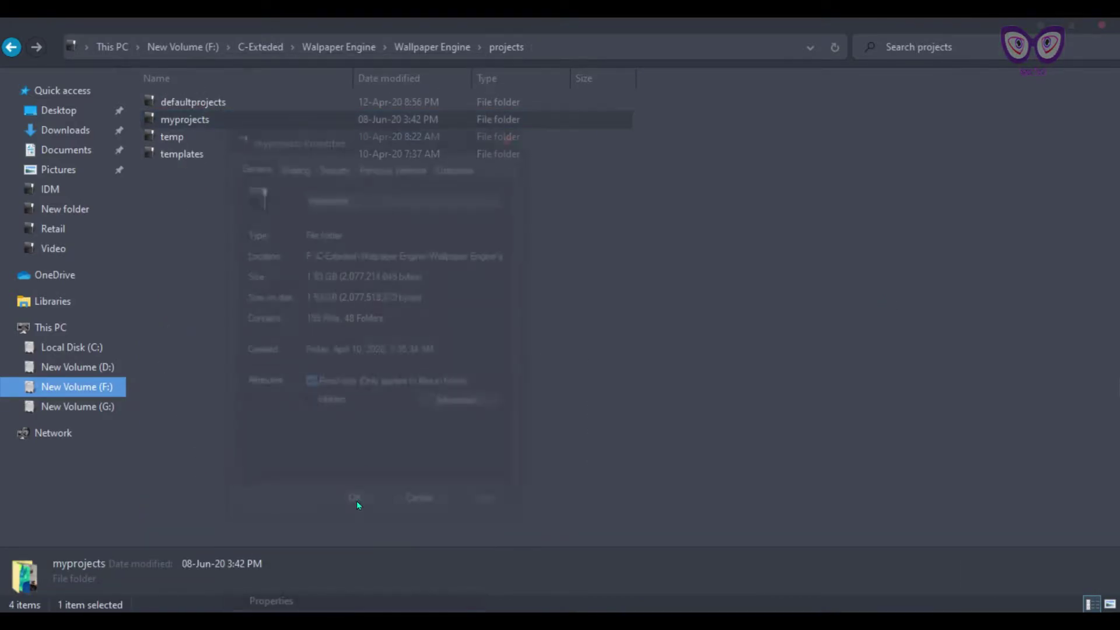
key("Escape")
key("alt+Left")
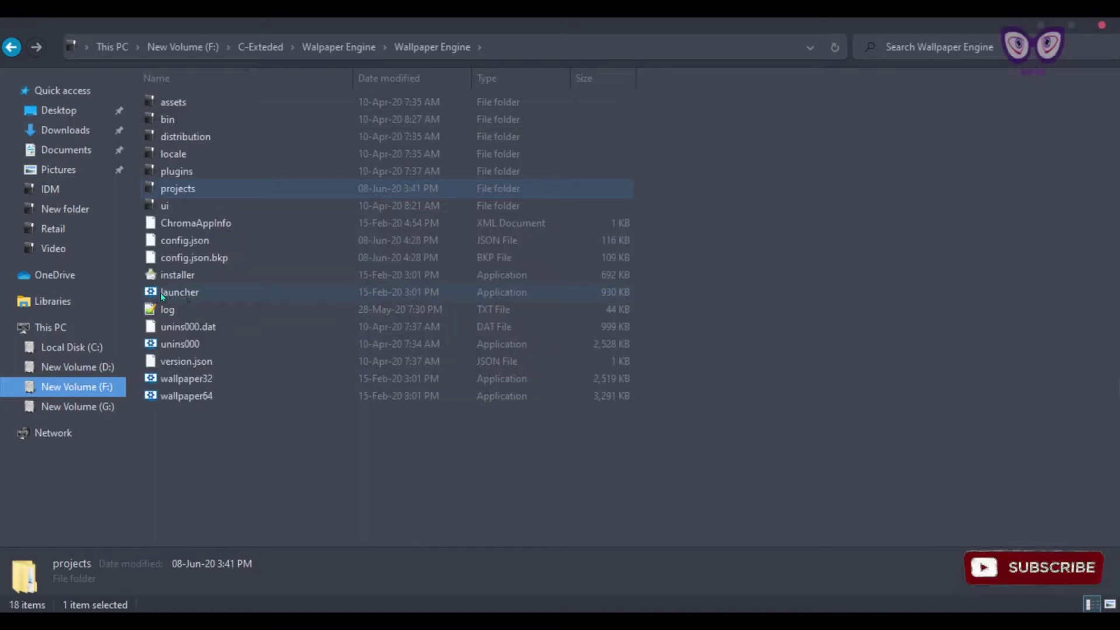
double_click(215, 292)
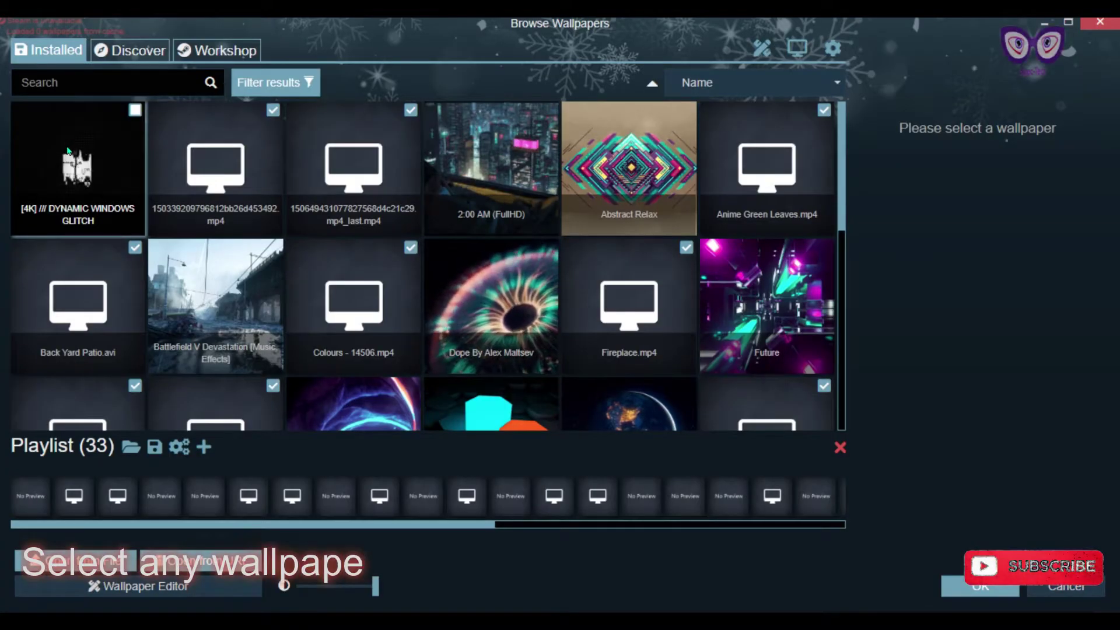
Step: Apply the [4K] /// DYNAMIC WINDOWS GLITCH wallpaper and bring Browse Wallpapers back up
left_click(67, 145)
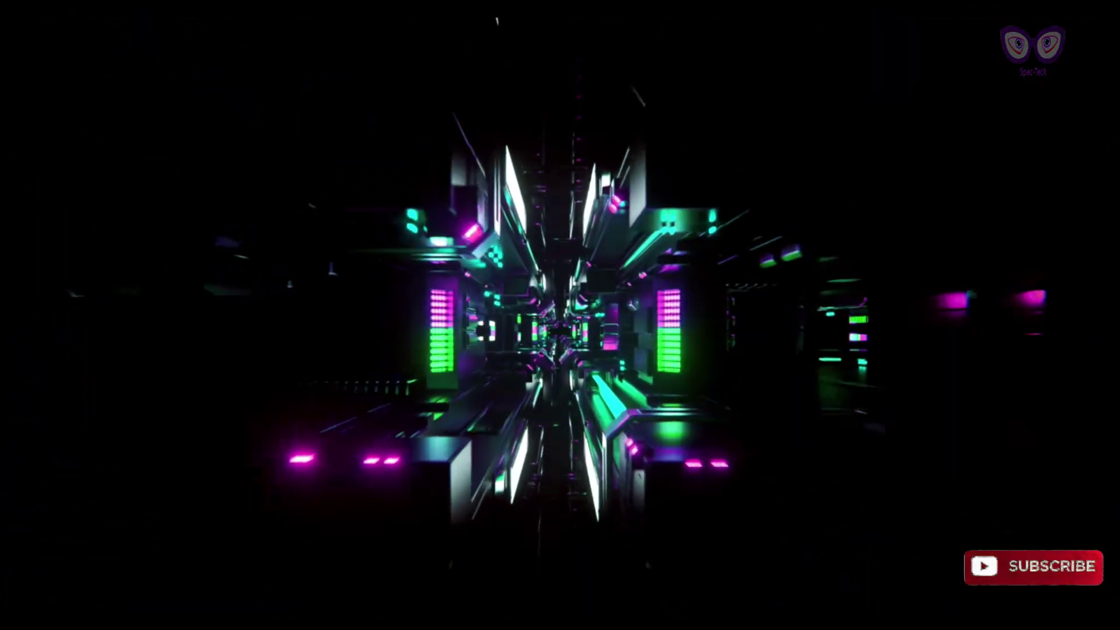
left_click(838, 595)
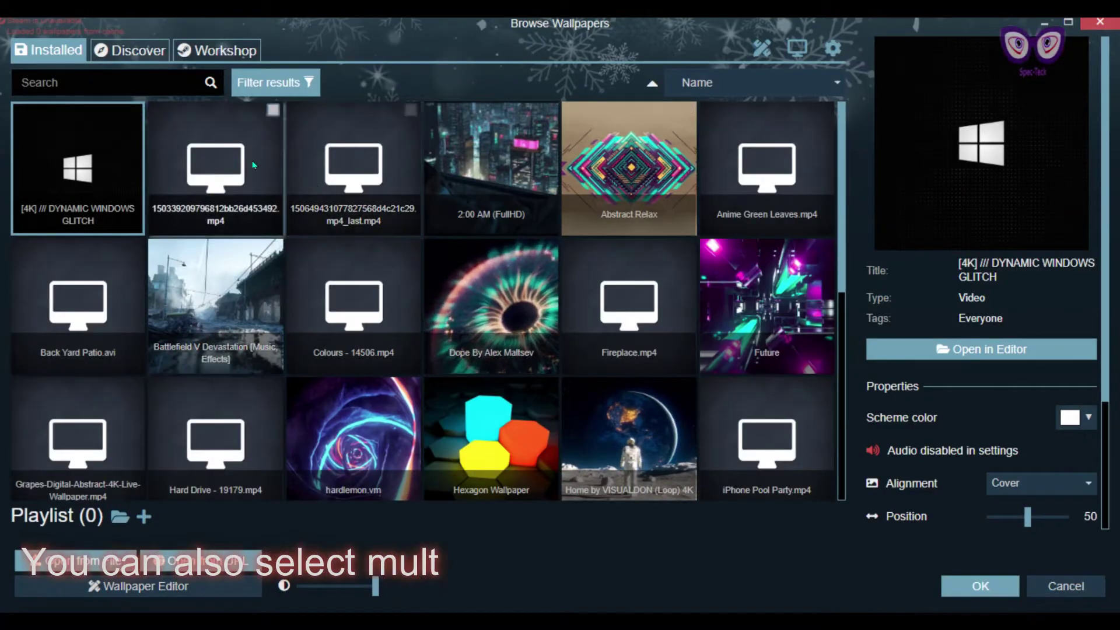
Step: Add all 33 installed wallpapers to the playlist and open its change-wallpaper settings
left_click(273, 110)
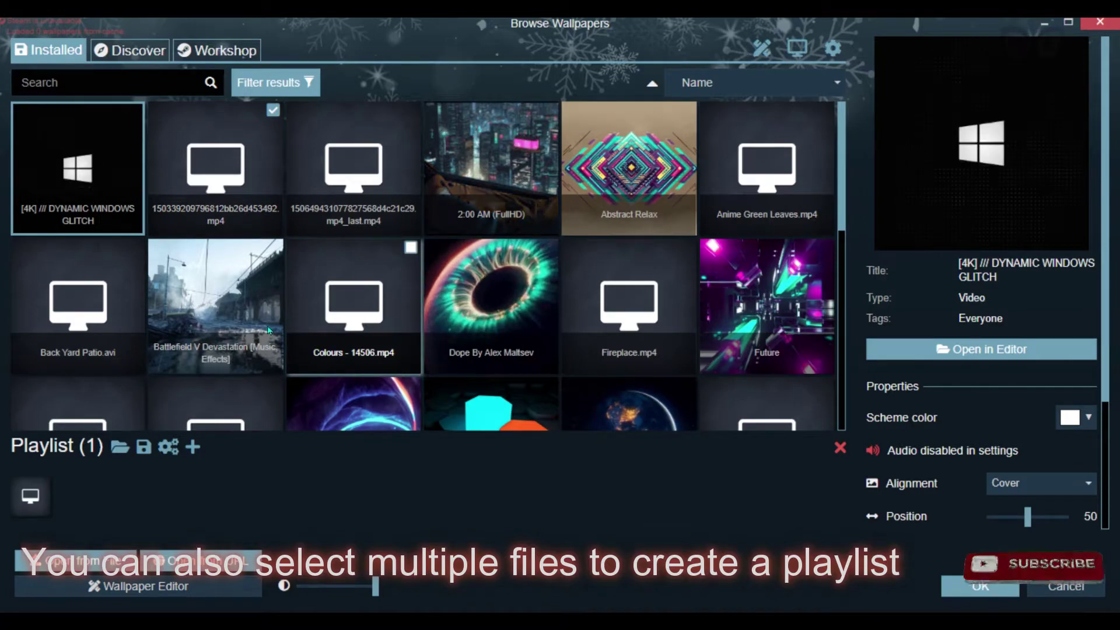
left_click(289, 362, "ctrl")
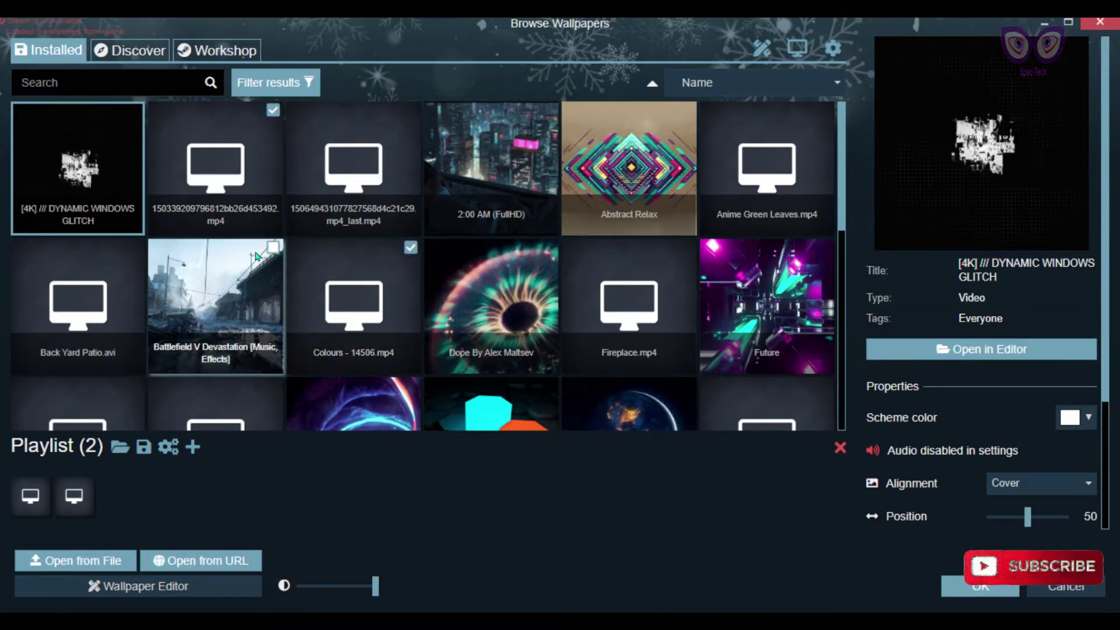
left_click(274, 361, "ctrl")
scroll(422, 279, "down", 3)
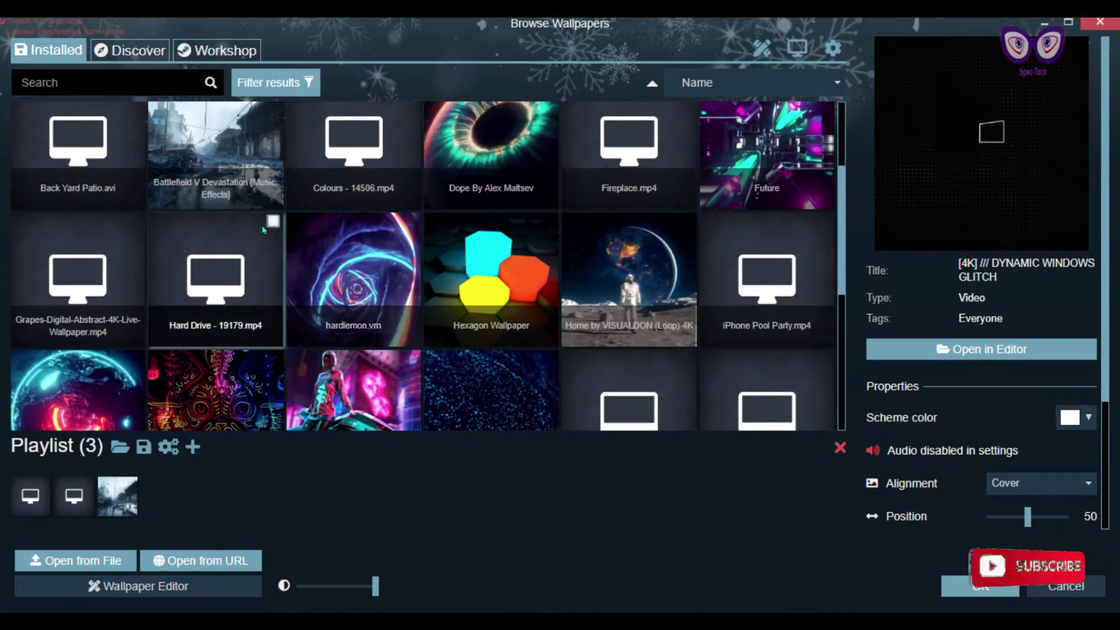
left_click(273, 220)
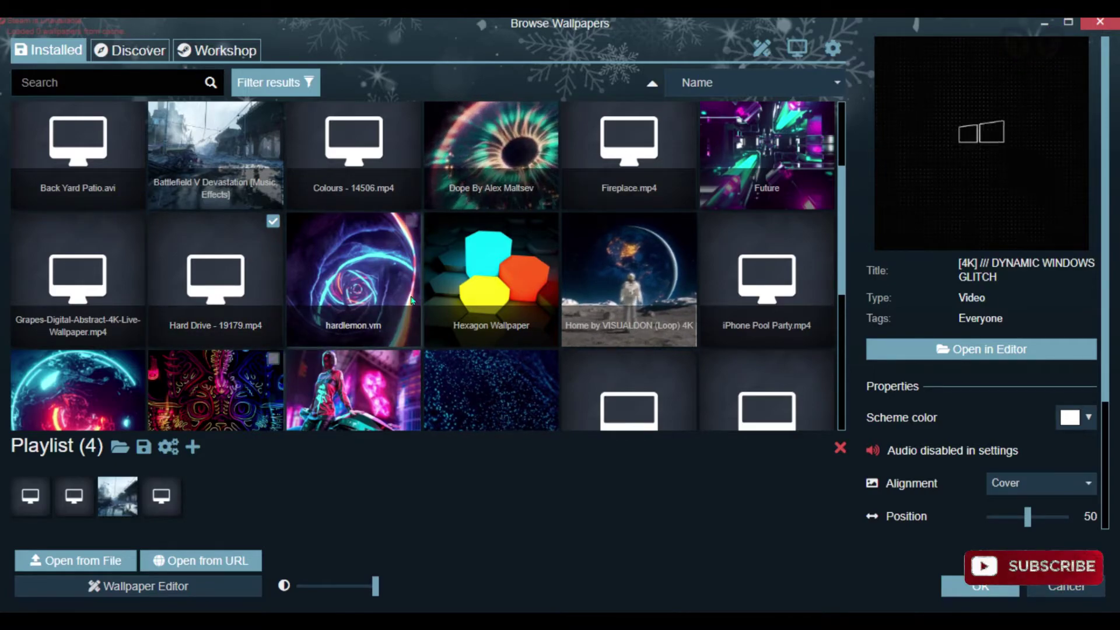
left_click(193, 446)
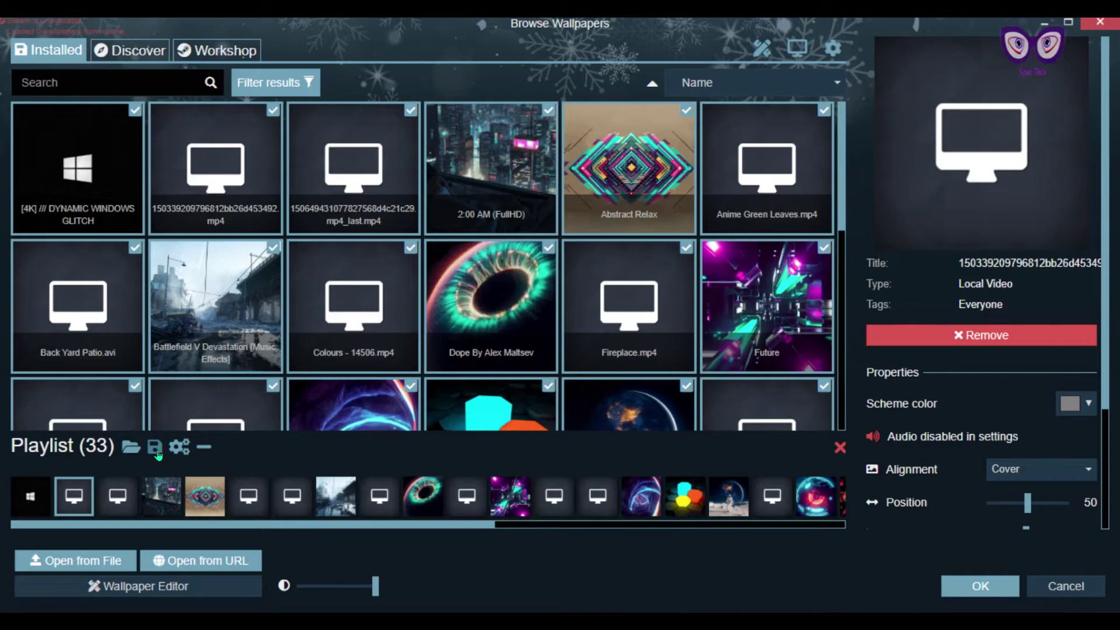
left_click(179, 447)
left_click(720, 107)
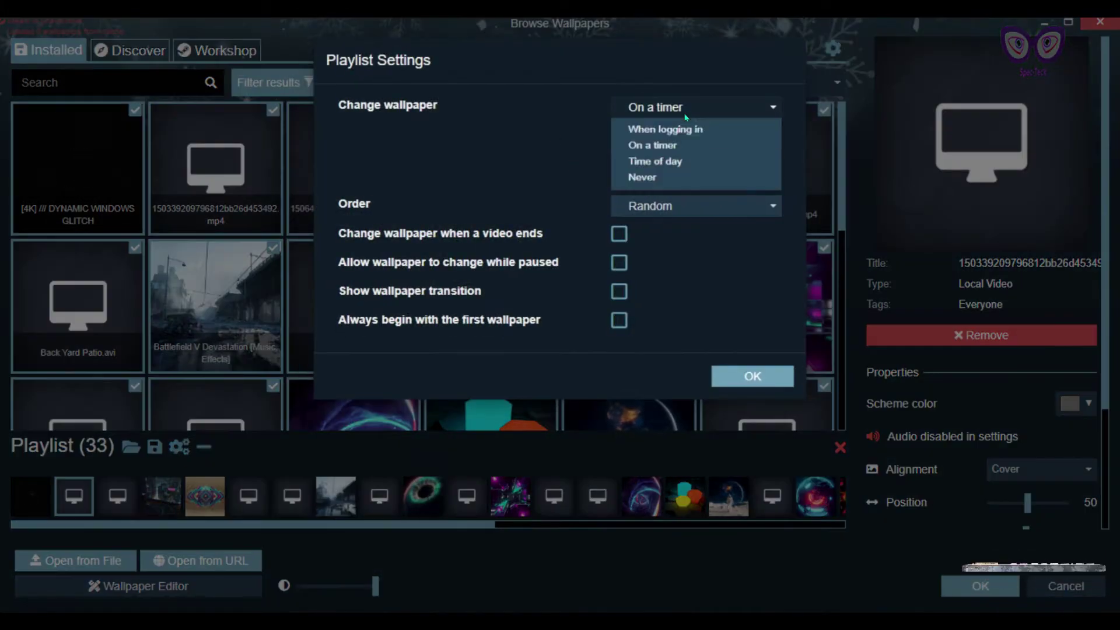
Step: Set the playlist to change wallpapers on a timer in Random order
left_click(719, 152)
left_click(691, 208)
left_click(690, 229)
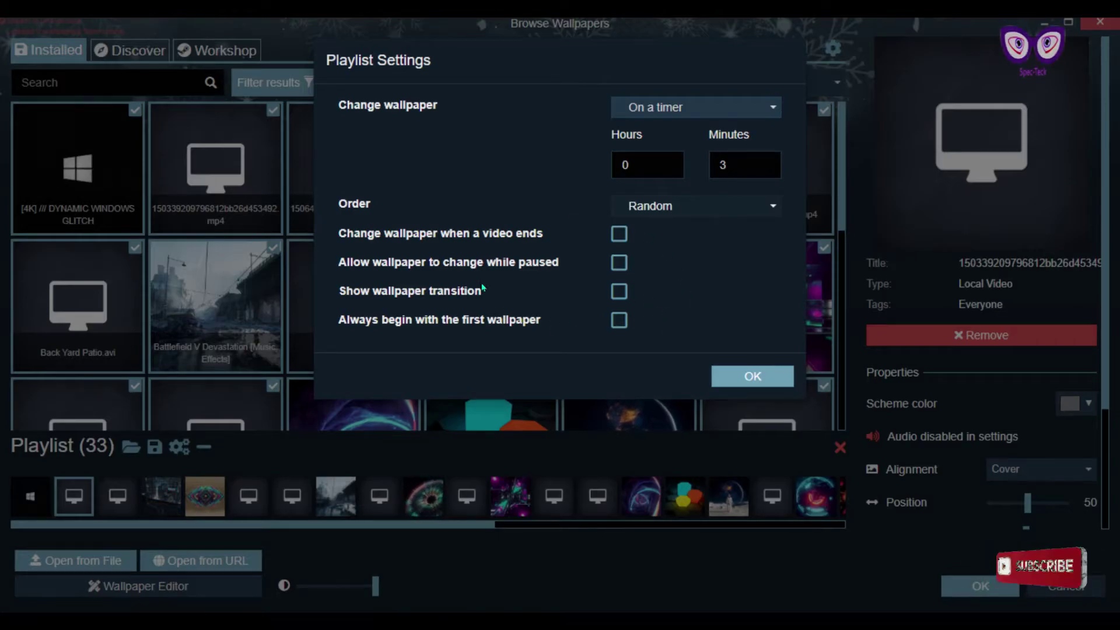
left_click(752, 376)
Step: Save the playlist as 'Favourite' with no hotkey
left_click(154, 449)
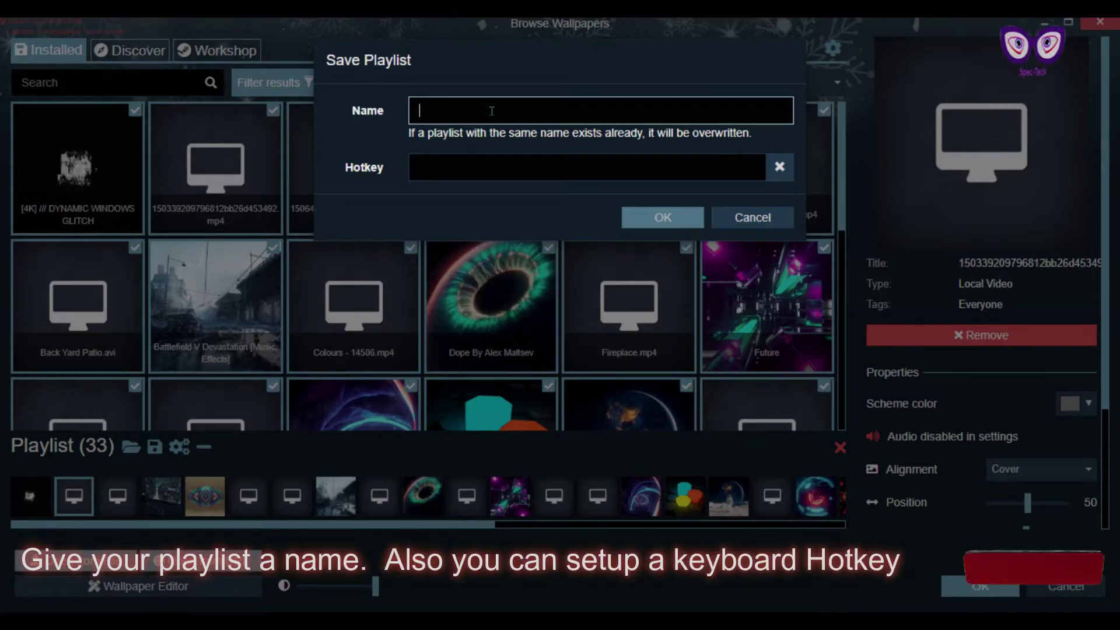
type("Favourite")
left_click(467, 166)
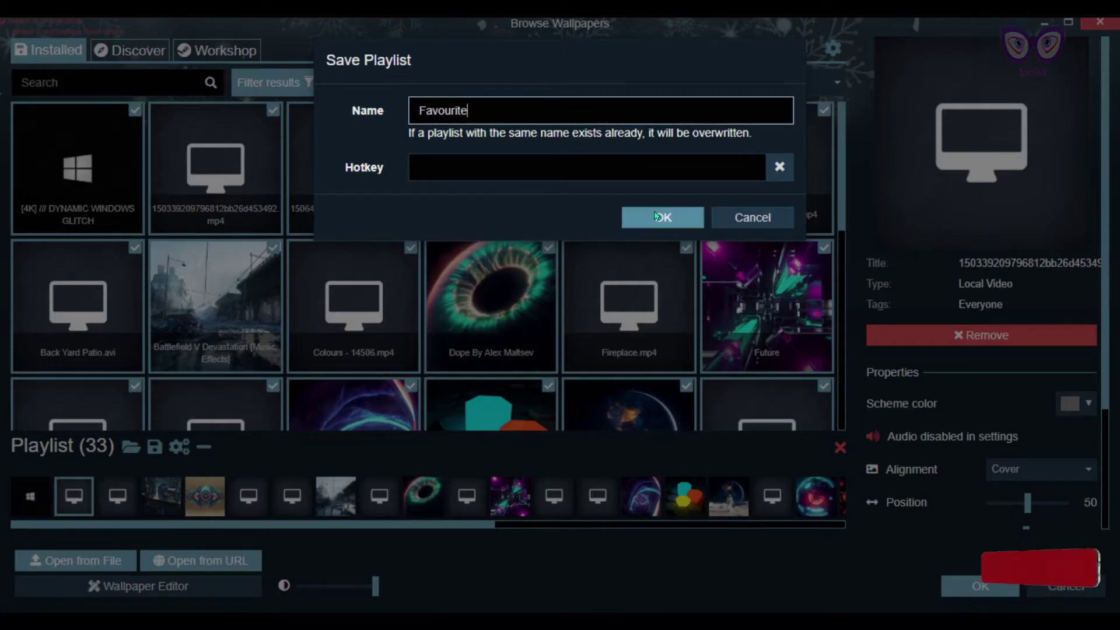
left_click(663, 217)
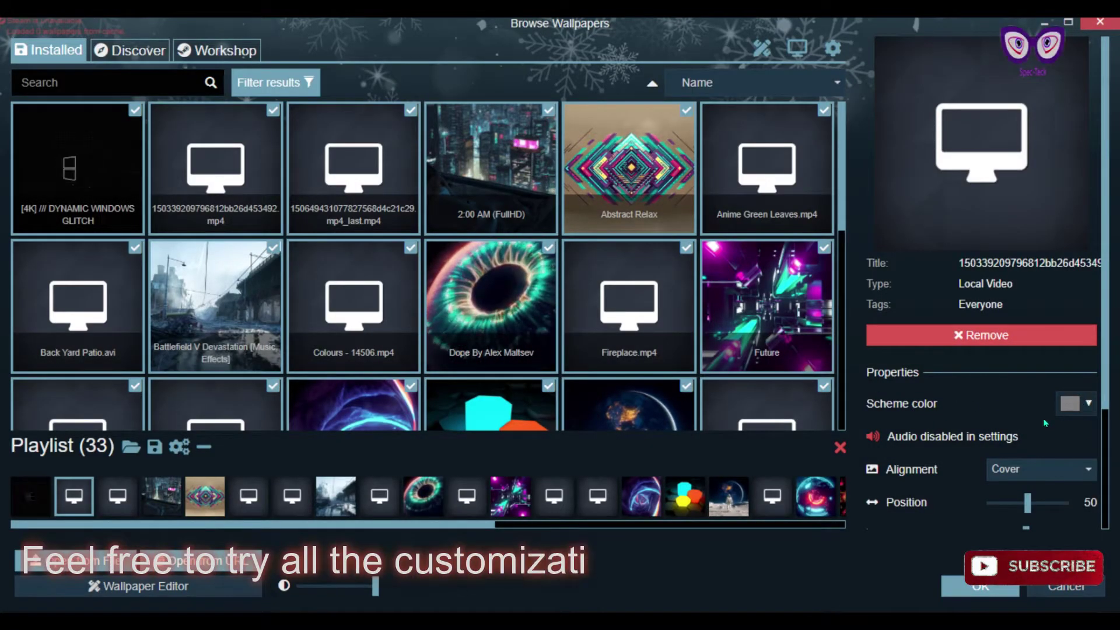
Step: In Settings > Performance, keep 'Other application focused' on Keep running
scroll(991, 394, "down", 2)
scroll(991, 388, "down", 2)
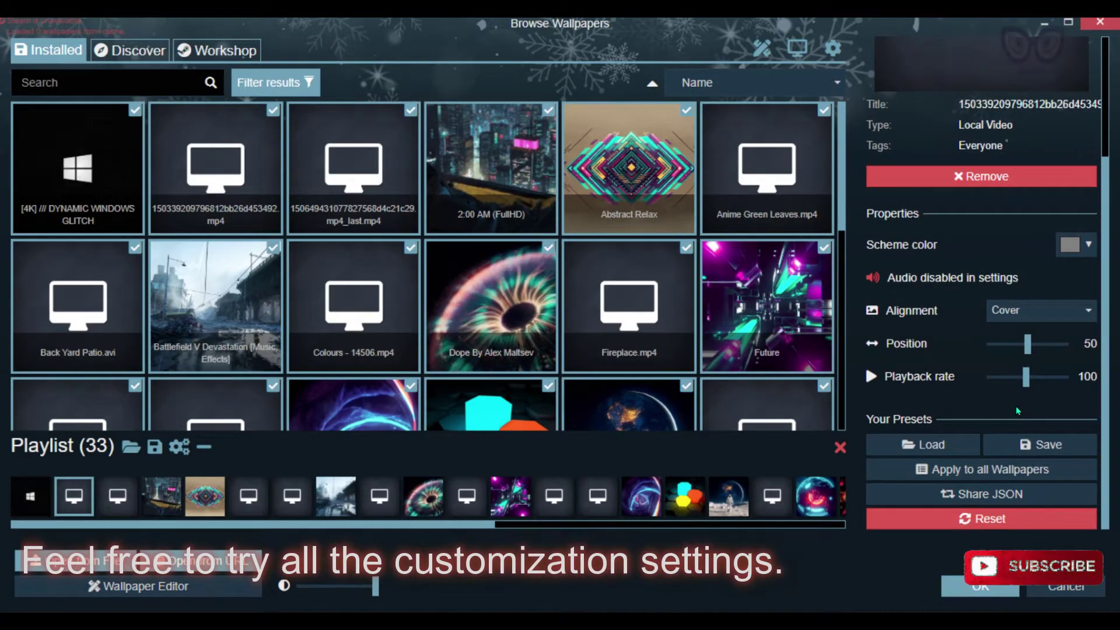
scroll(1016, 406, "down", 1)
scroll(991, 396, "up", 5)
left_click(833, 48)
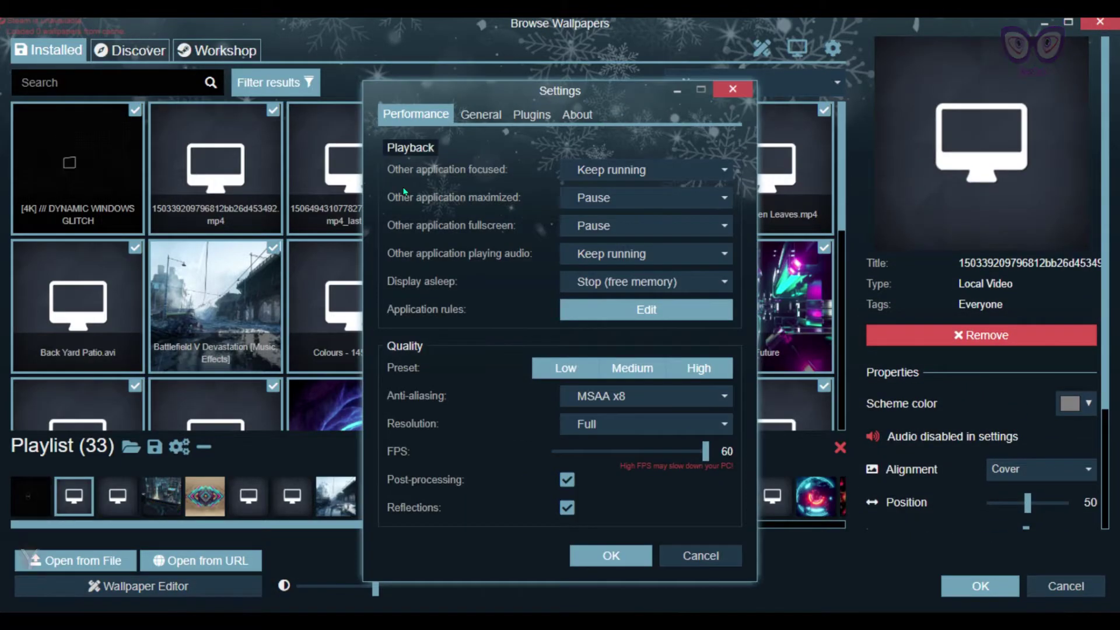
left_click(640, 175)
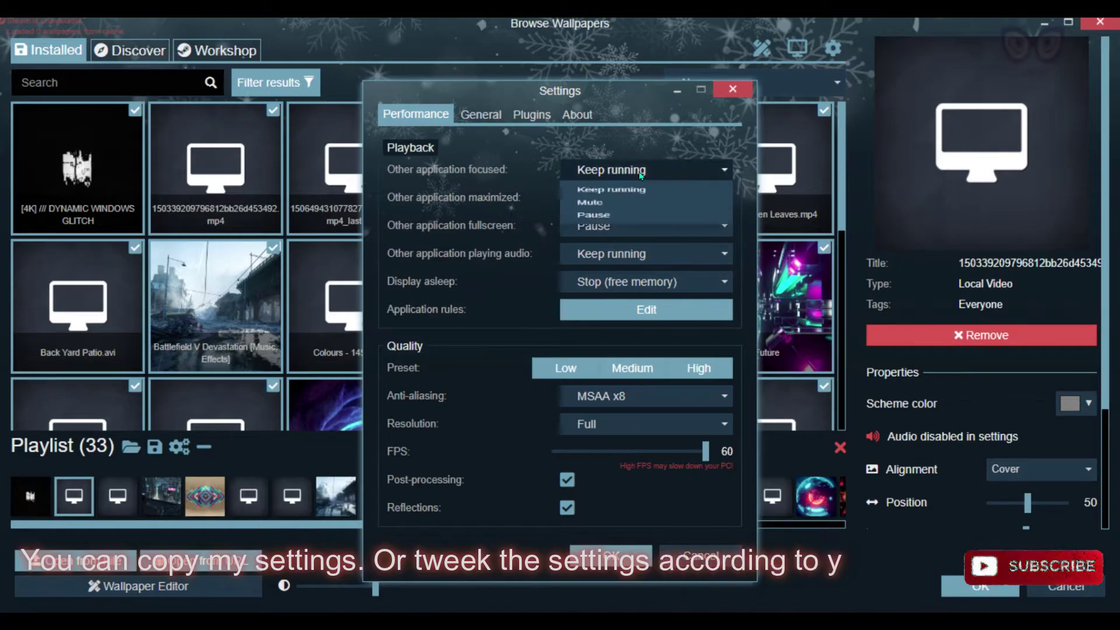
left_click(640, 175)
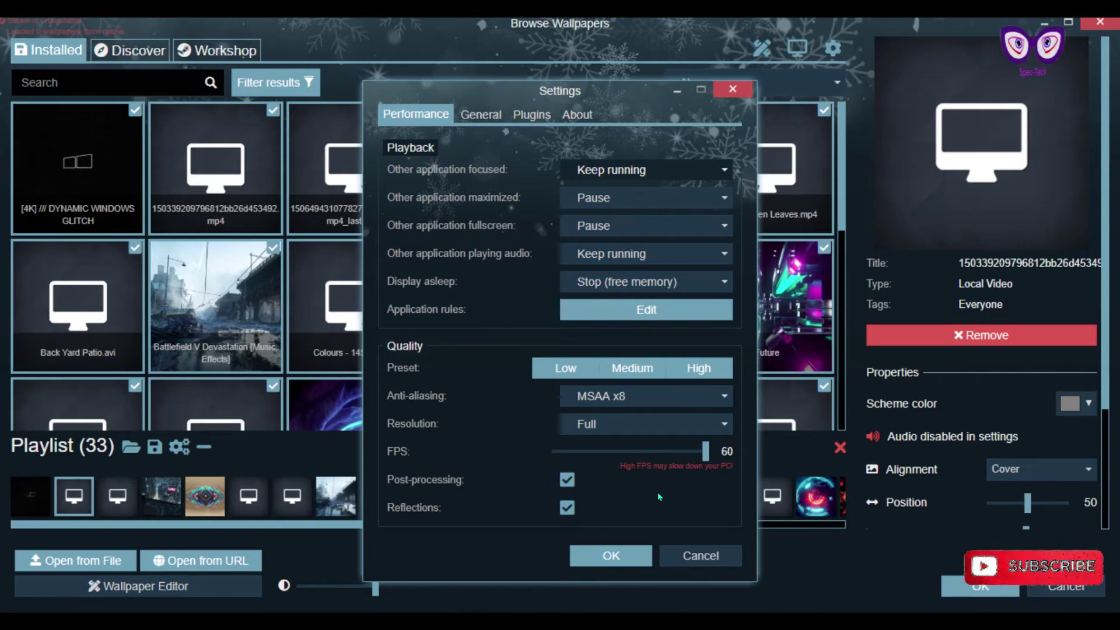
Step: Review the General settings: Start with Windows, Winter theme, Media and Advanced Options
left_click(489, 116)
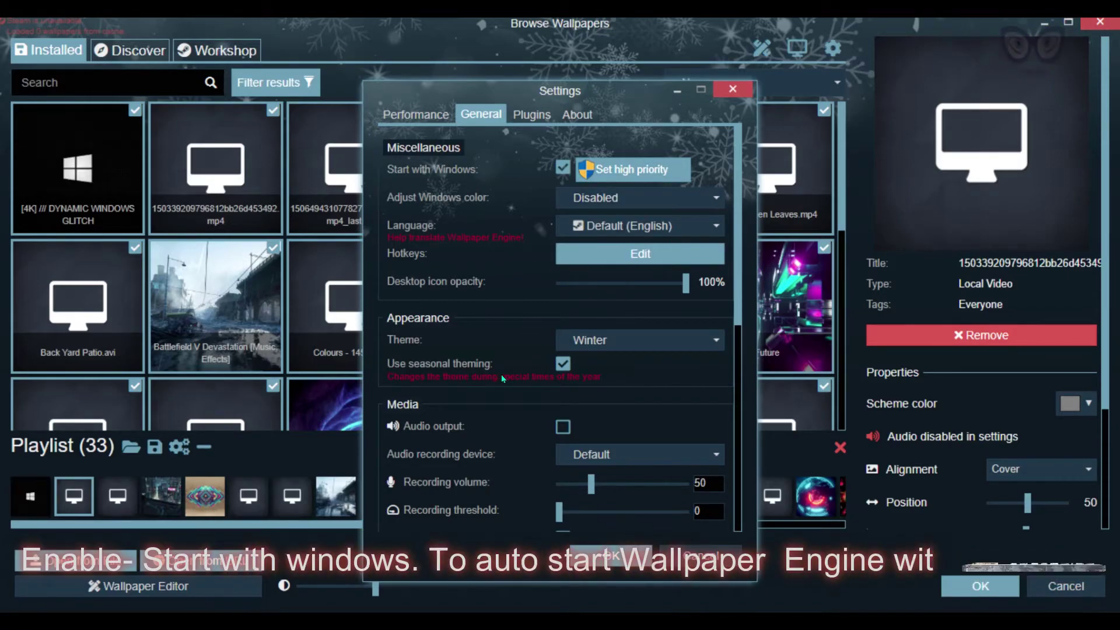
scroll(502, 378, "down", 6)
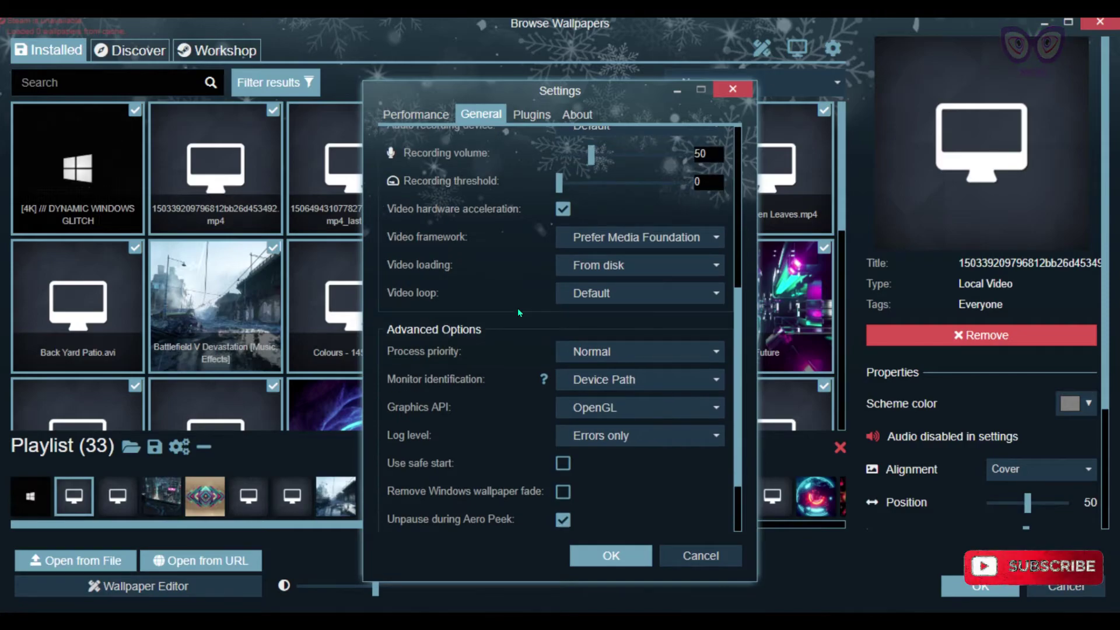
scroll(517, 308, "down", 3)
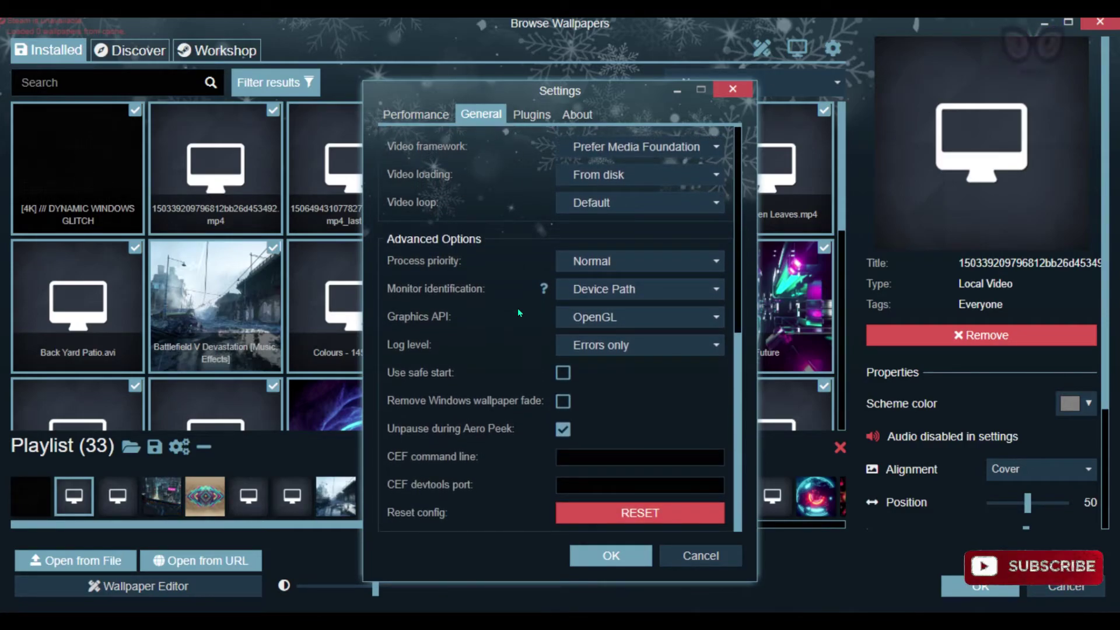
scroll(516, 308, "up", 2)
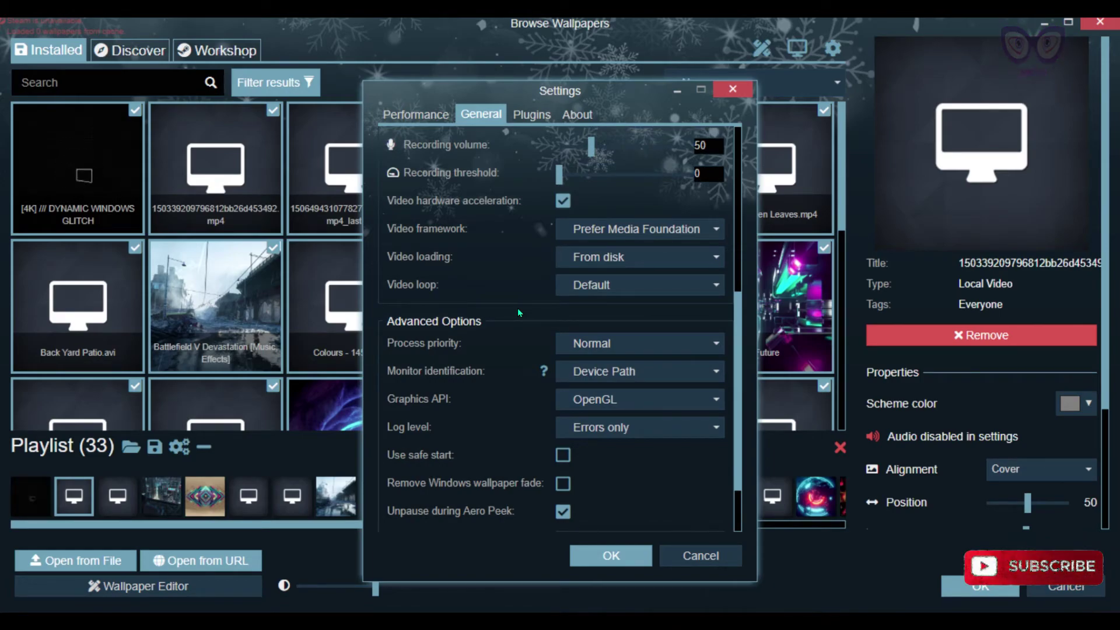
scroll(518, 312, "up", 2)
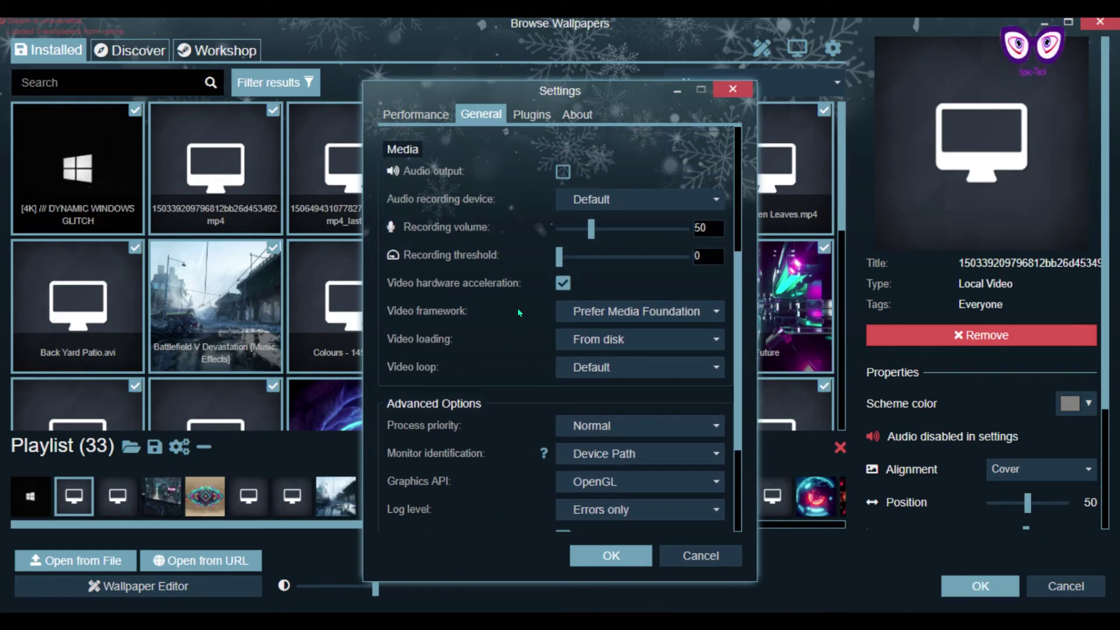
scroll(517, 308, "up", 4)
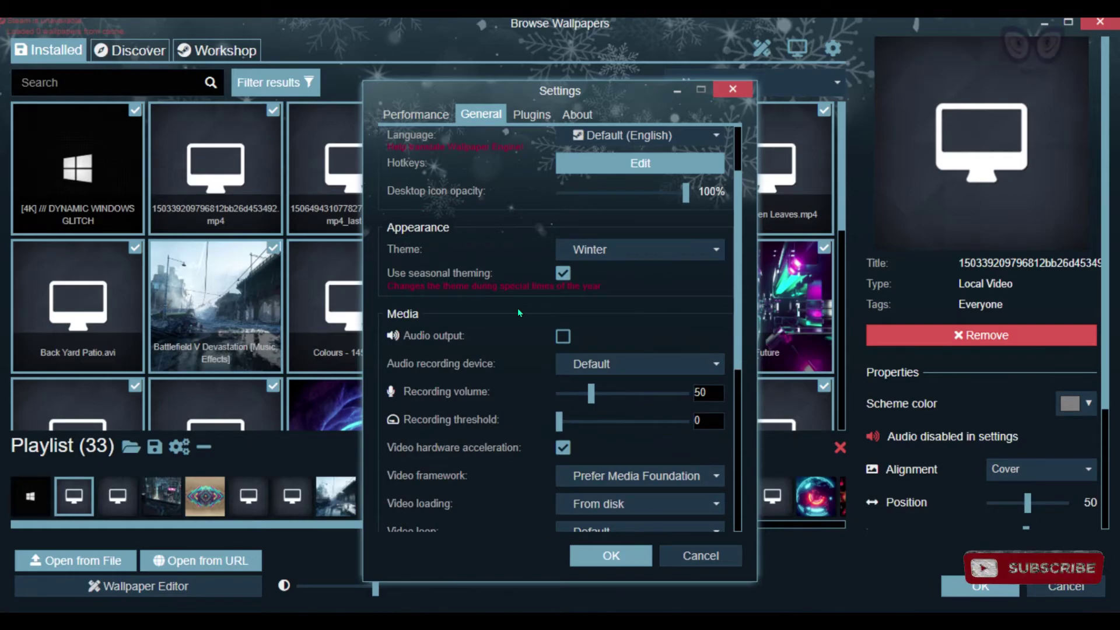
scroll(516, 308, "up", 3)
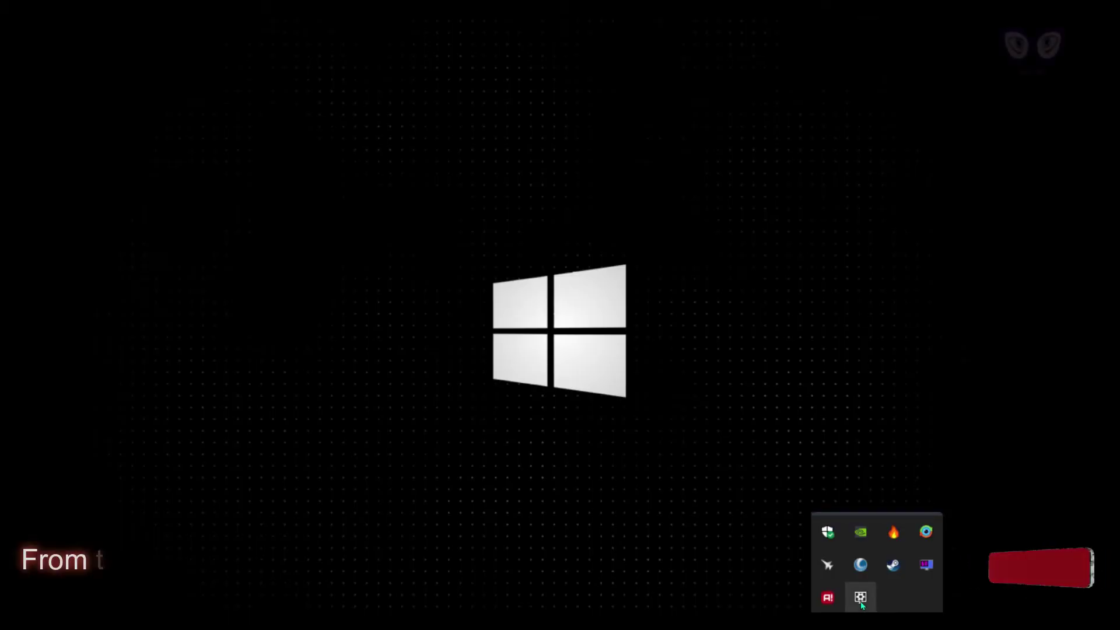
Step: Play the Favourite saved playlist from the tray menu and skip to the next wallpaper
right_click(860, 598)
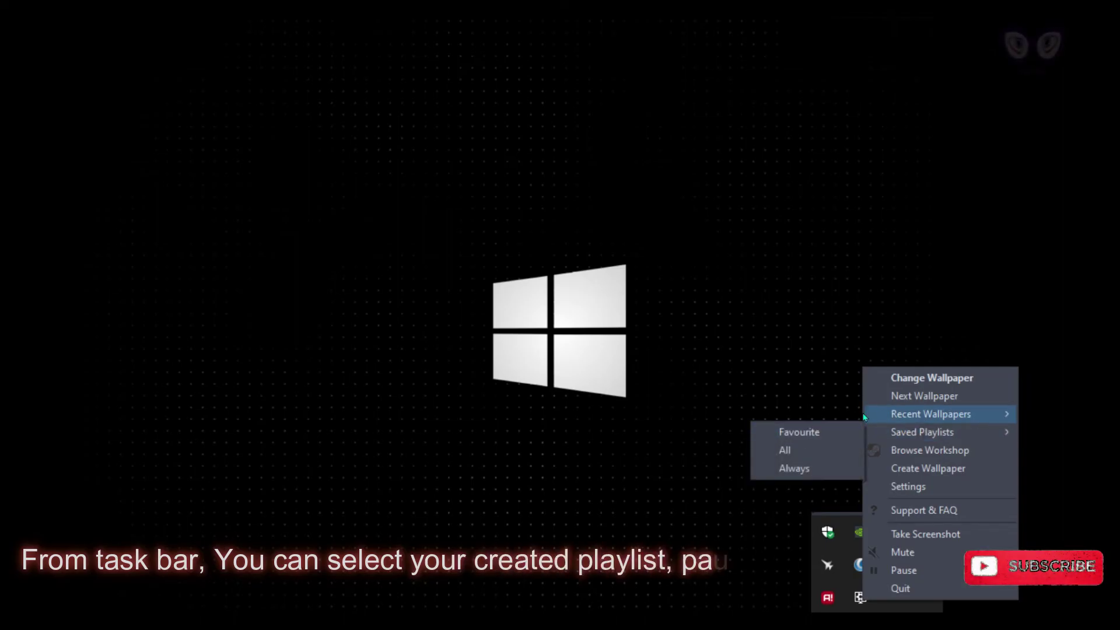
left_click(790, 436)
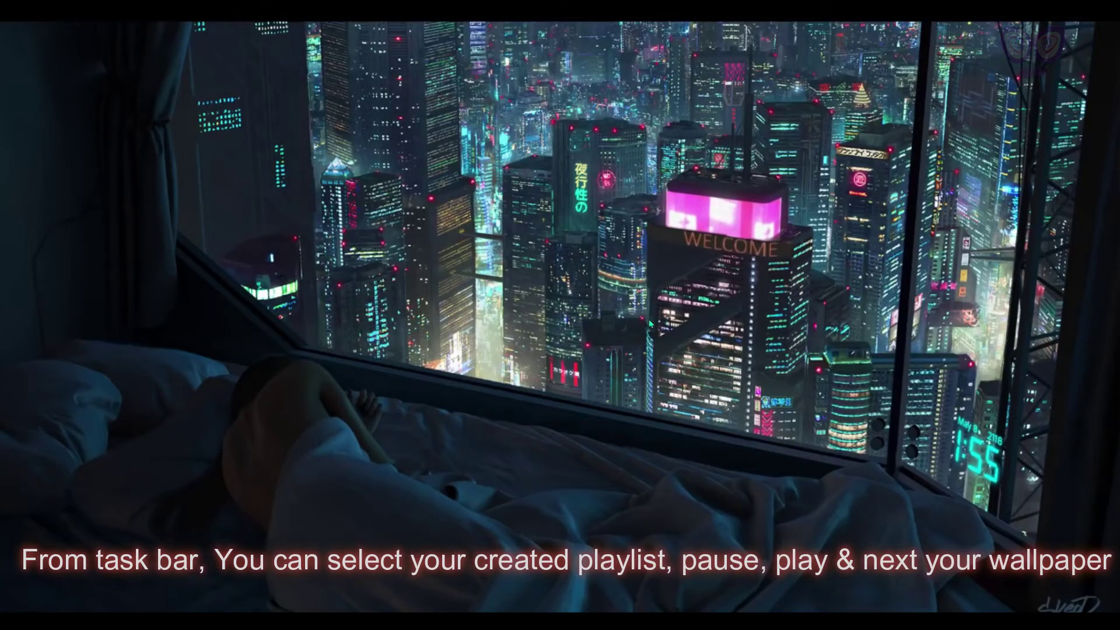
right_click(861, 597)
left_click(941, 392)
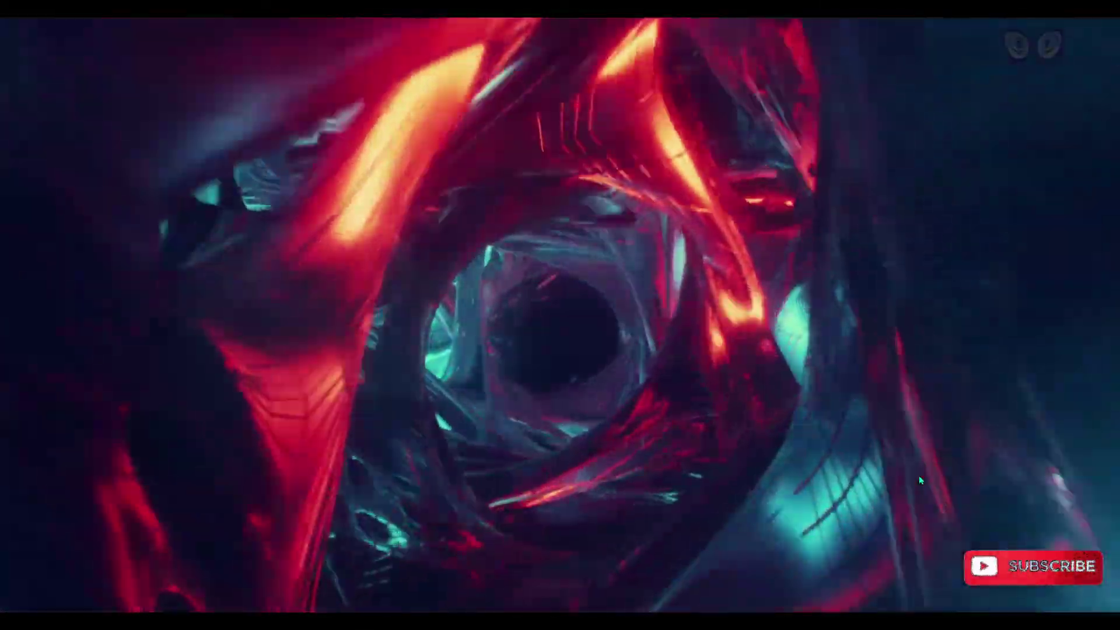
Step: Advance the Favourite playlist two more wallpapers with Next Wallpaper from the tray menu
left_click(860, 622)
right_click(870, 605)
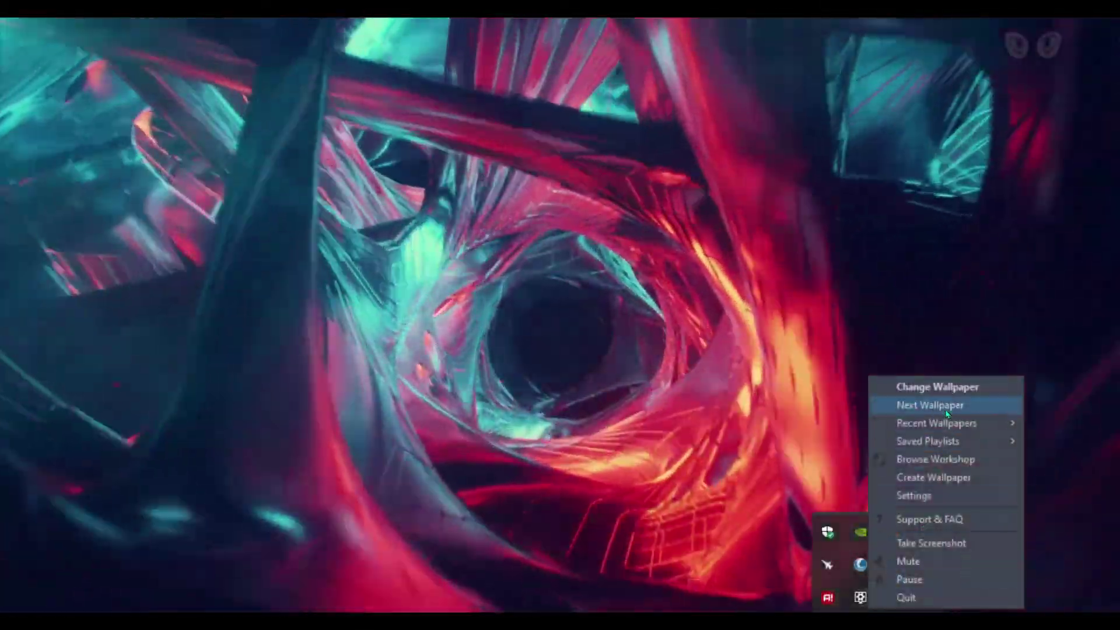
left_click(946, 408)
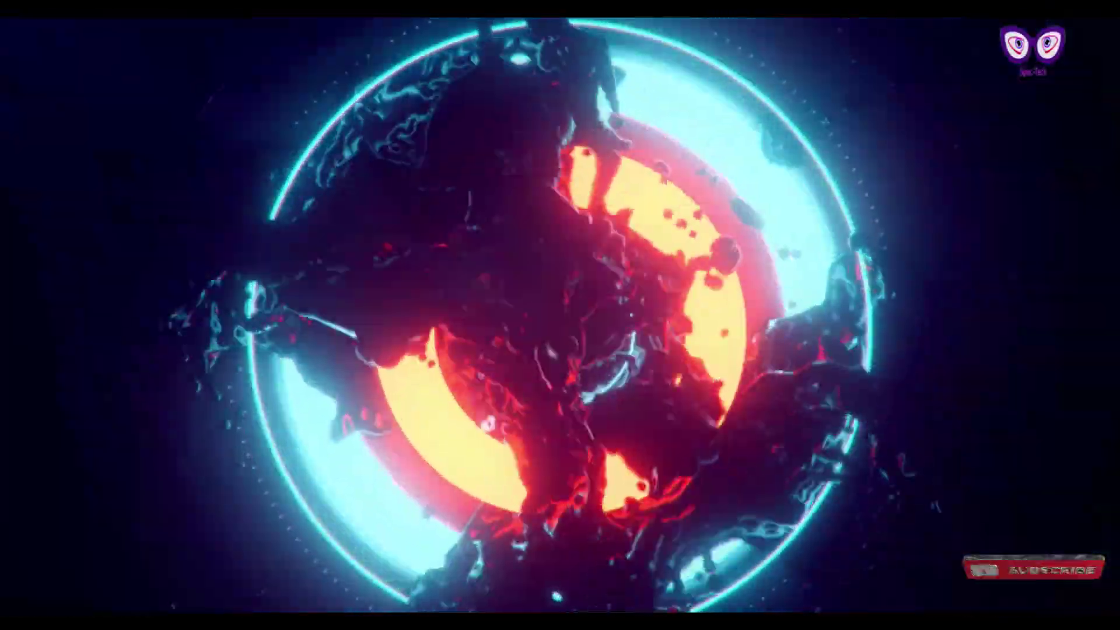
right_click(859, 597)
left_click(912, 403)
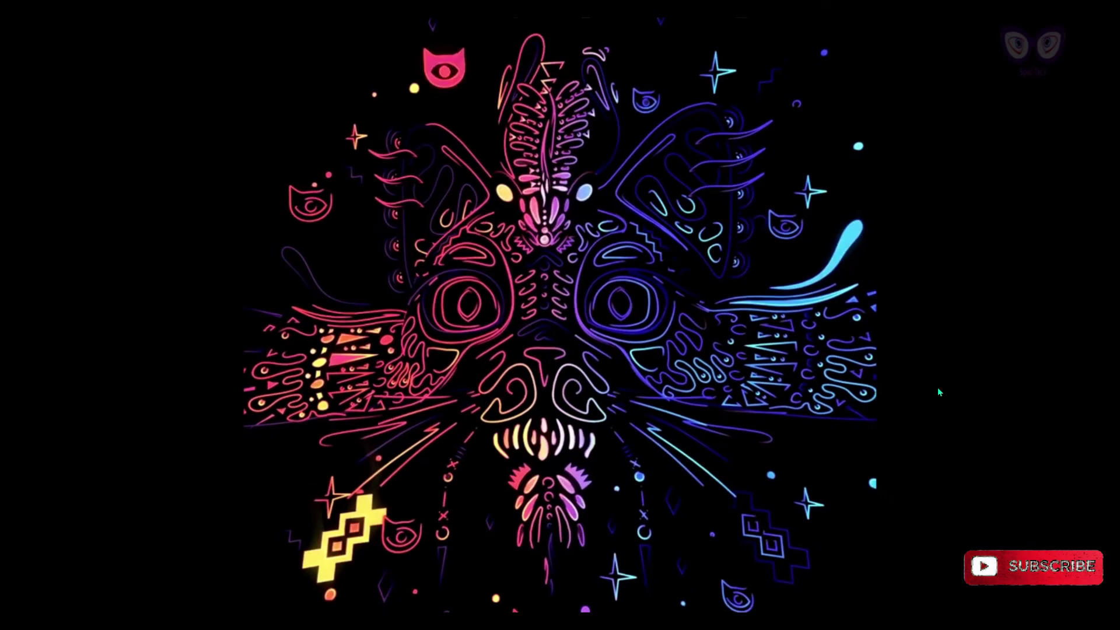